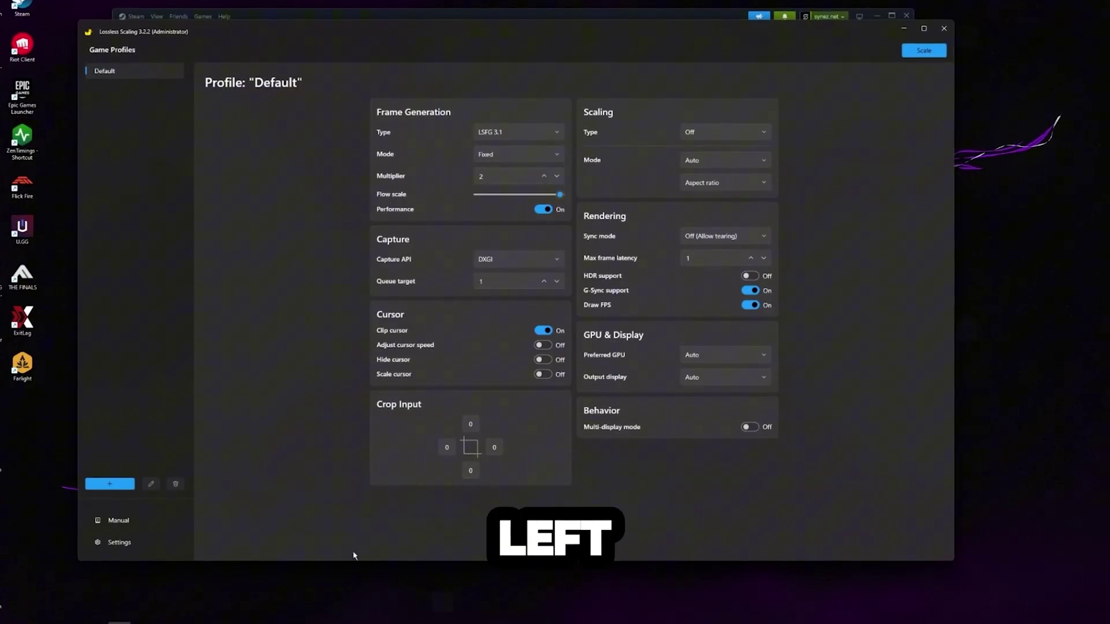
Confirm the app theme stays Dark in general settings, then go back to the Default profile
{"action": "left_click", "coordinate": [119, 540]}
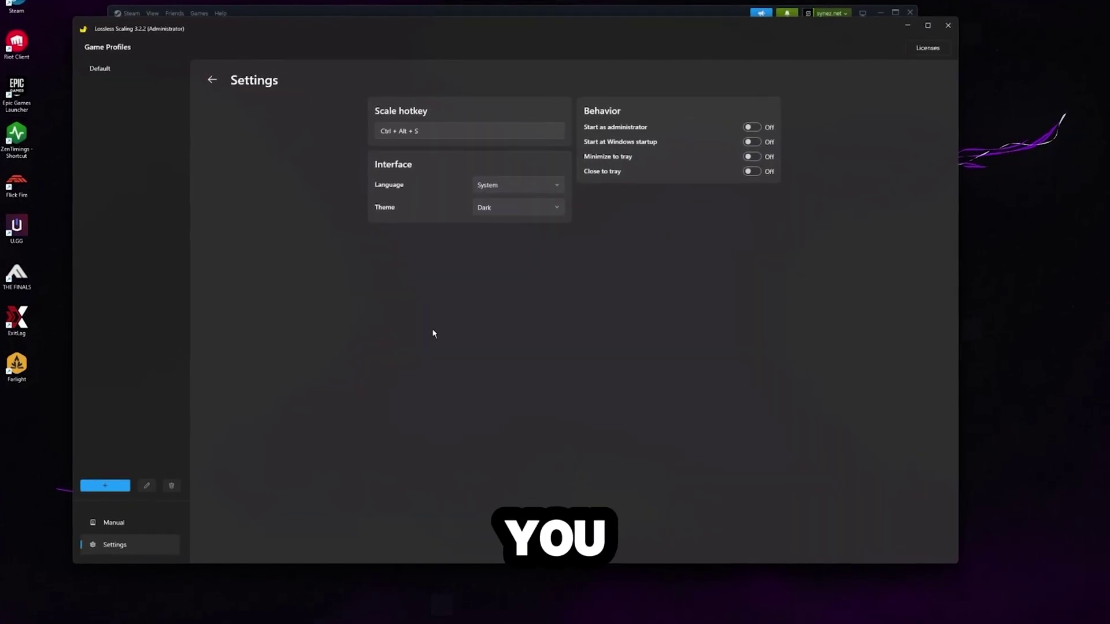
{"action": "left_click", "coordinate": [489, 209]}
{"action": "left_click", "coordinate": [500, 265]}
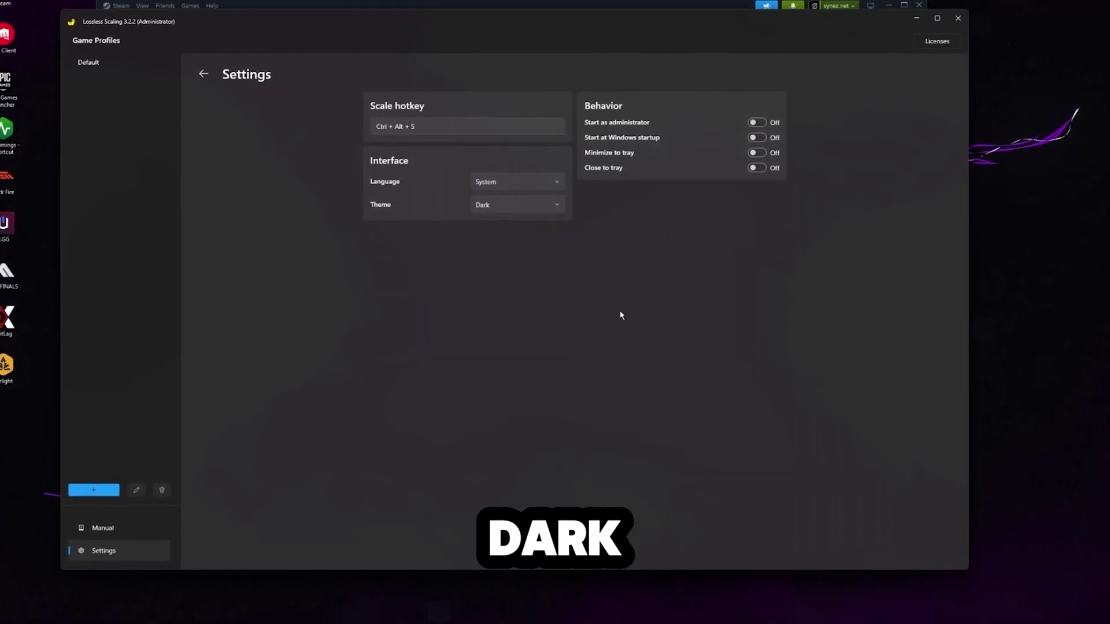
{"action": "left_click", "coordinate": [205, 75]}
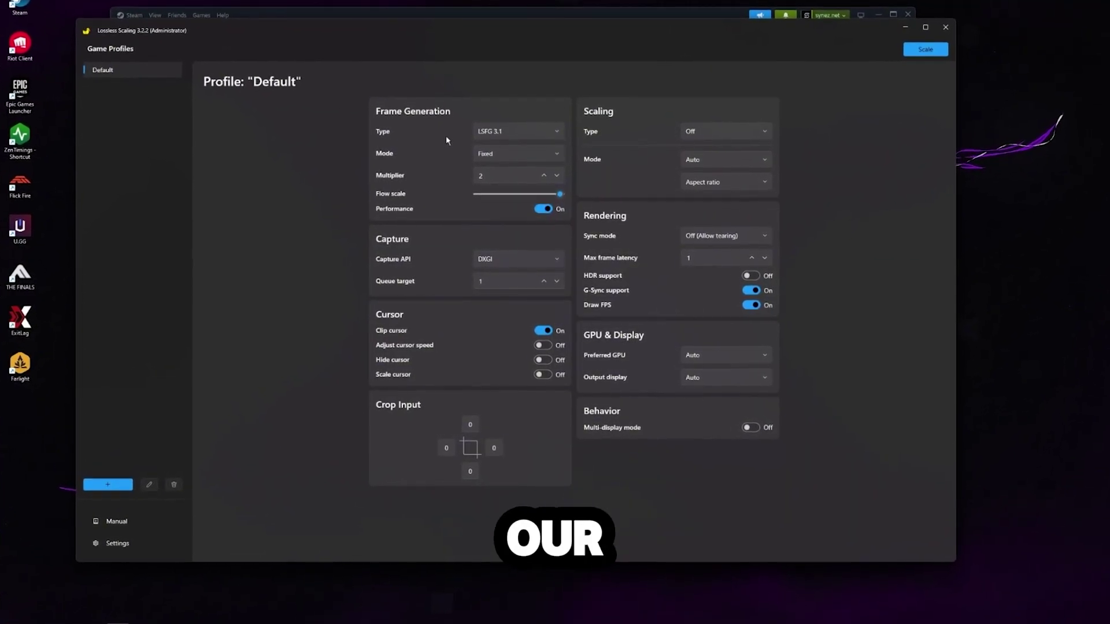
Keep frame generation at LSFG 3.1 in Fixed mode with a multiplier of 2
{"action": "left_click", "coordinate": [512, 131]}
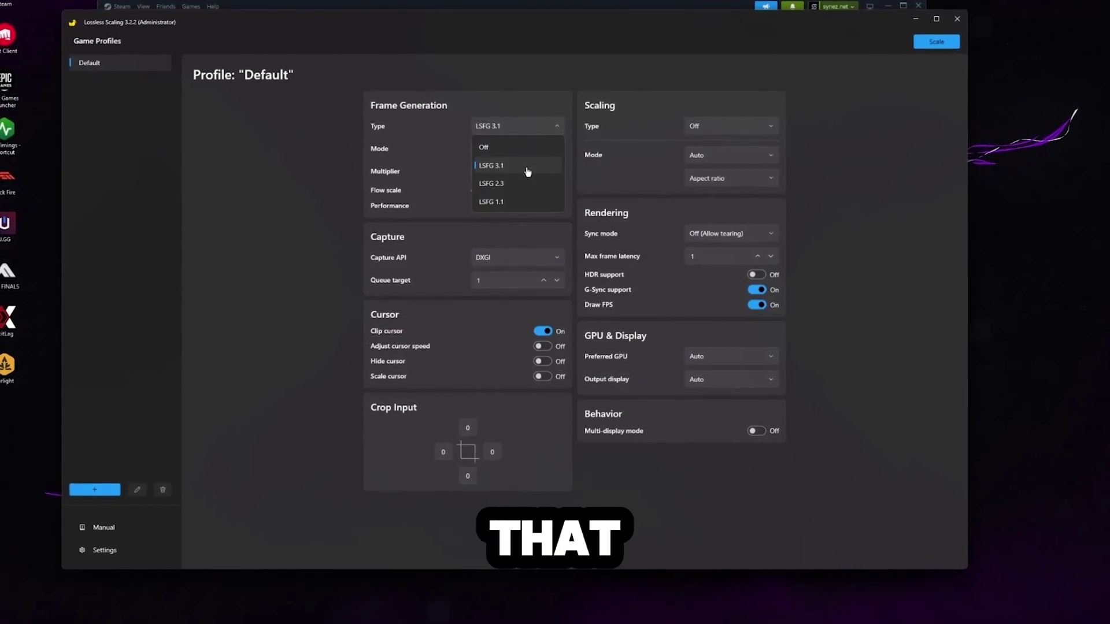
{"action": "left_click", "coordinate": [527, 169]}
{"action": "left_click", "coordinate": [540, 148]}
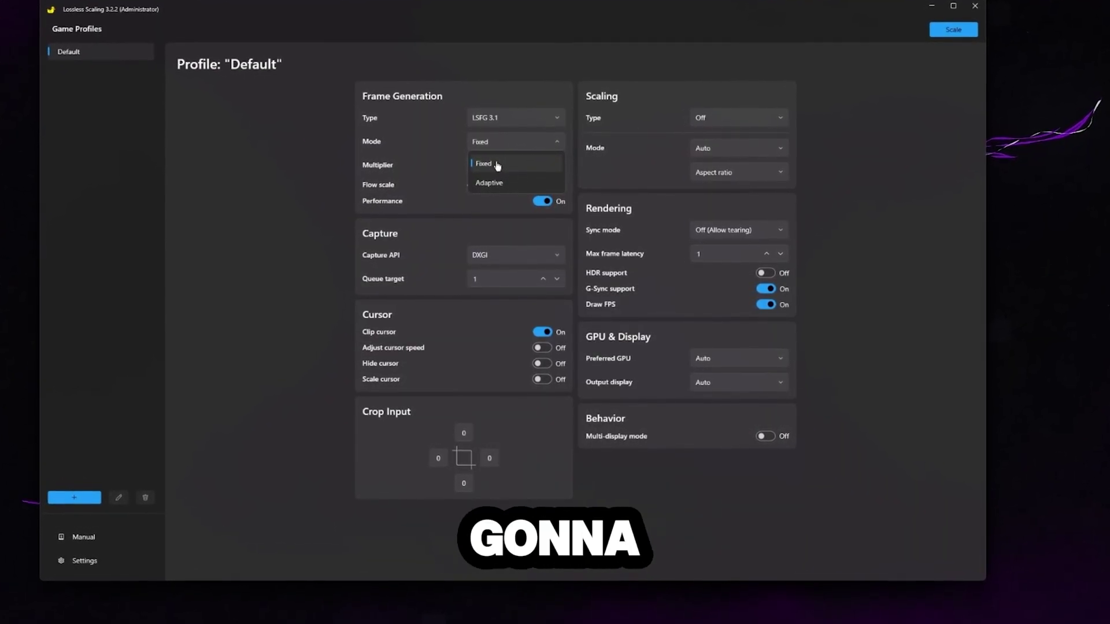
{"action": "left_click", "coordinate": [497, 166]}
{"action": "left_click", "coordinate": [523, 168]}
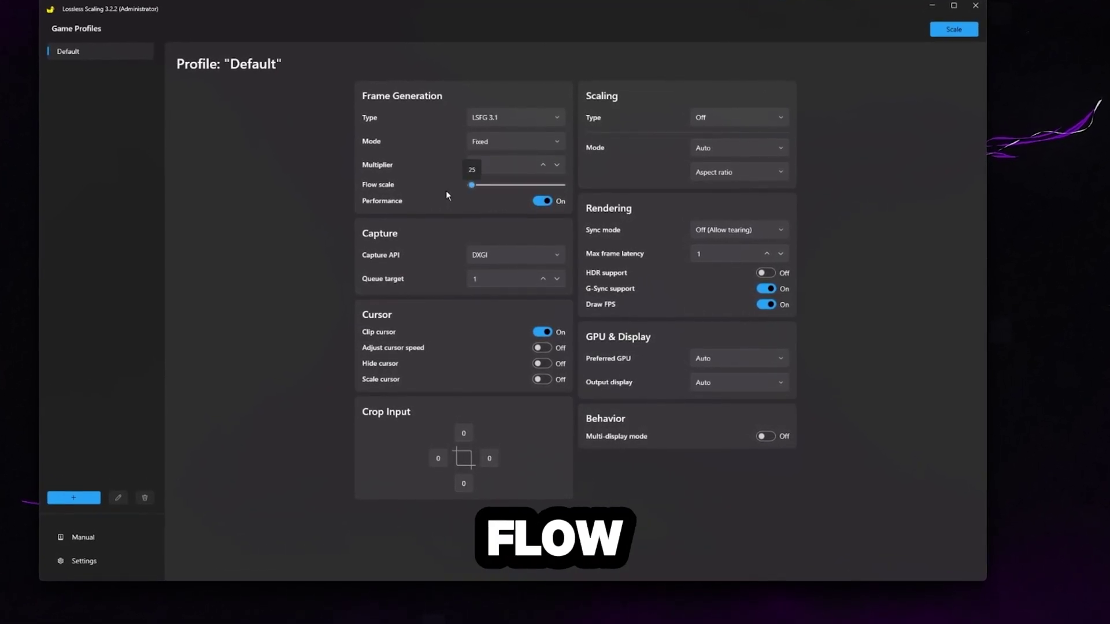
Raise the Default profile's flow scale to its maximum of 100
{"action": "left_click", "coordinate": [560, 185]}
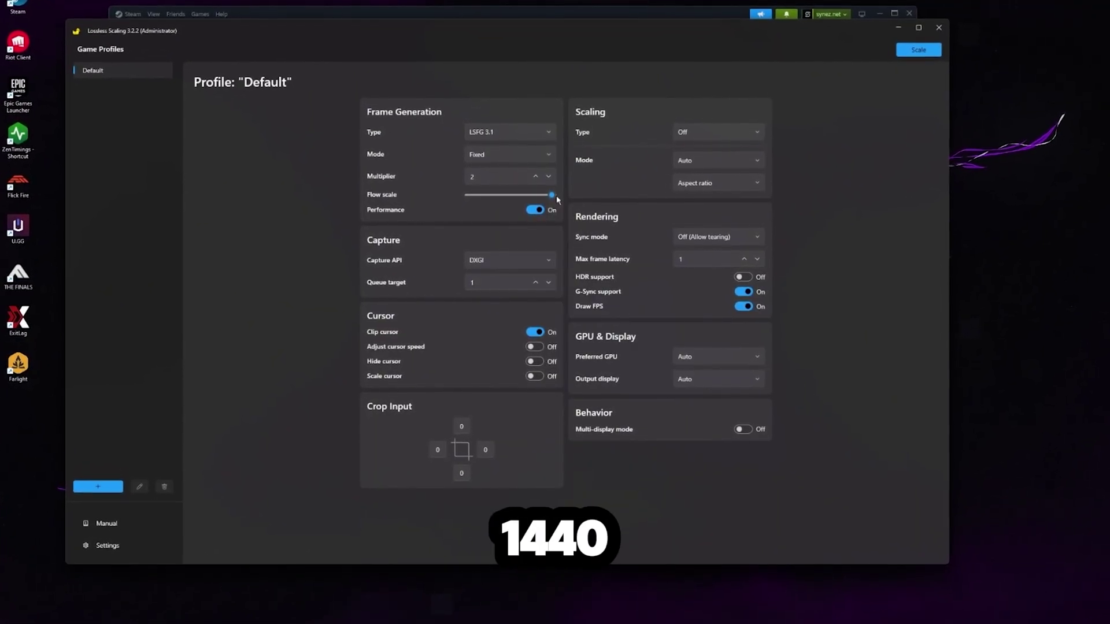
{"action": "mouse_move", "coordinate": [551, 200]}
{"action": "left_mouse_down"}
{"action": "mouse_move", "coordinate": [530, 194]}
{"action": "mouse_move", "coordinate": [568, 189]}
{"action": "left_mouse_up"}
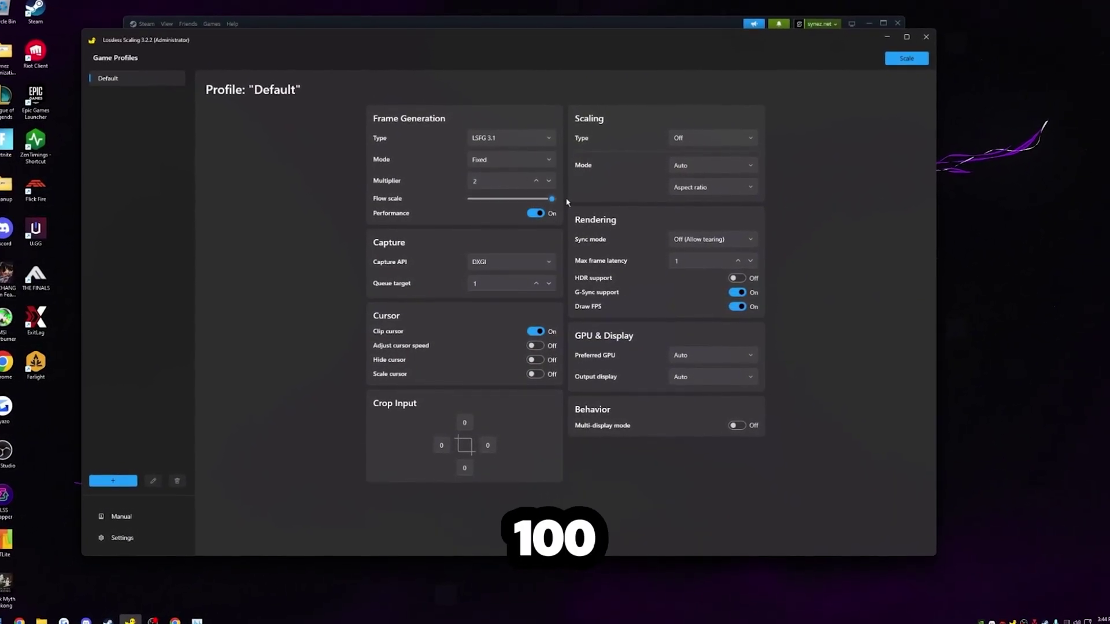
{"action": "mouse_move", "coordinate": [536, 215]}
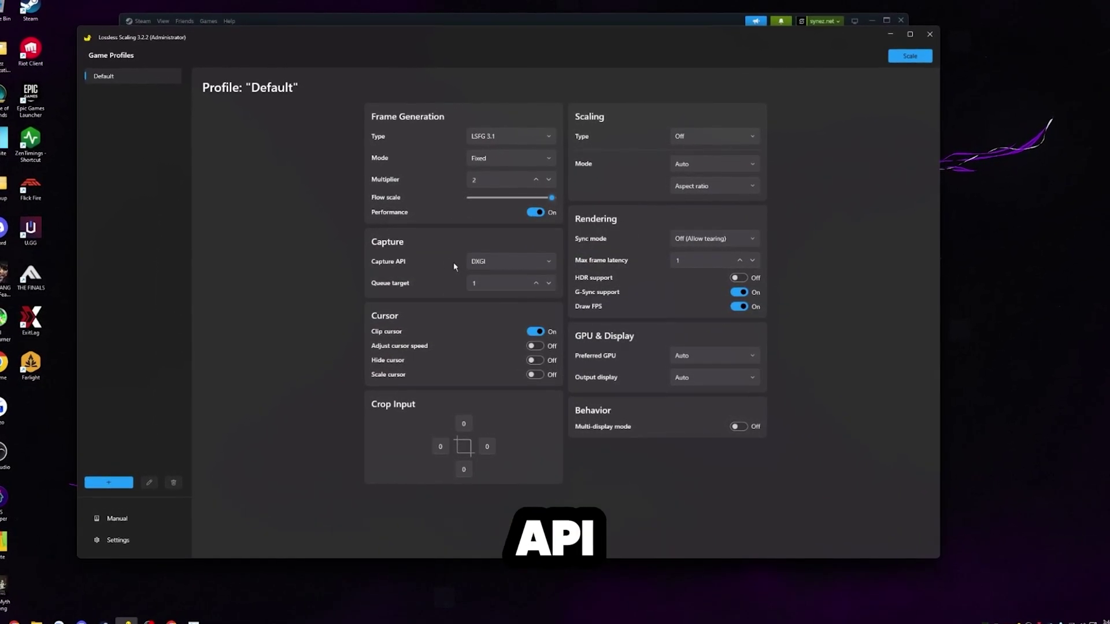
{"action": "left_click", "coordinate": [497, 260]}
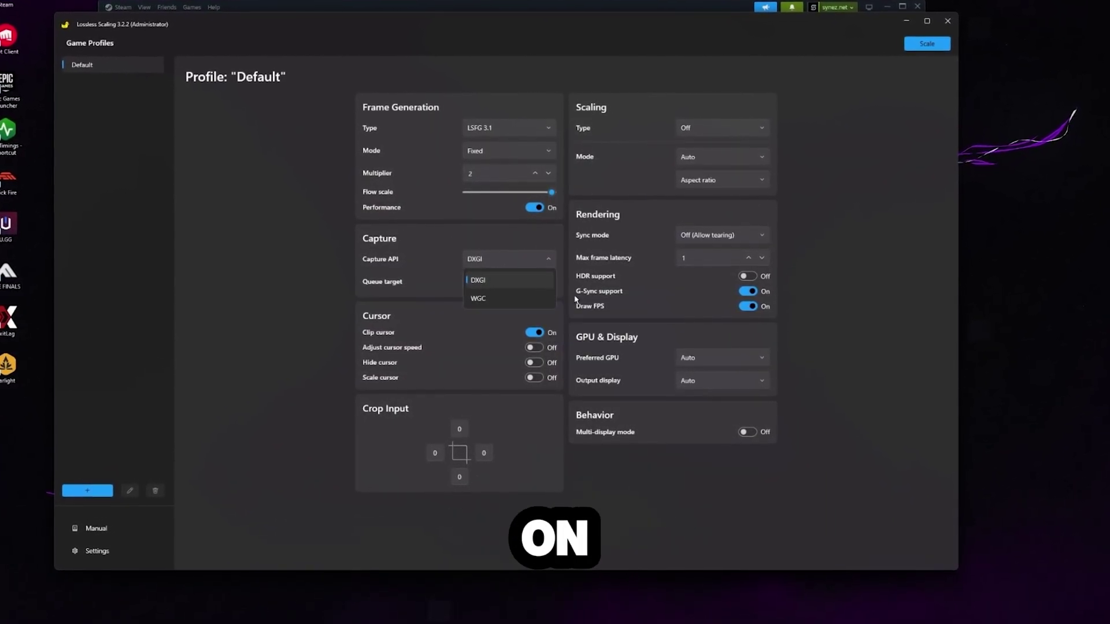
{"action": "left_click", "coordinate": [472, 305]}
{"action": "left_click", "coordinate": [543, 257]}
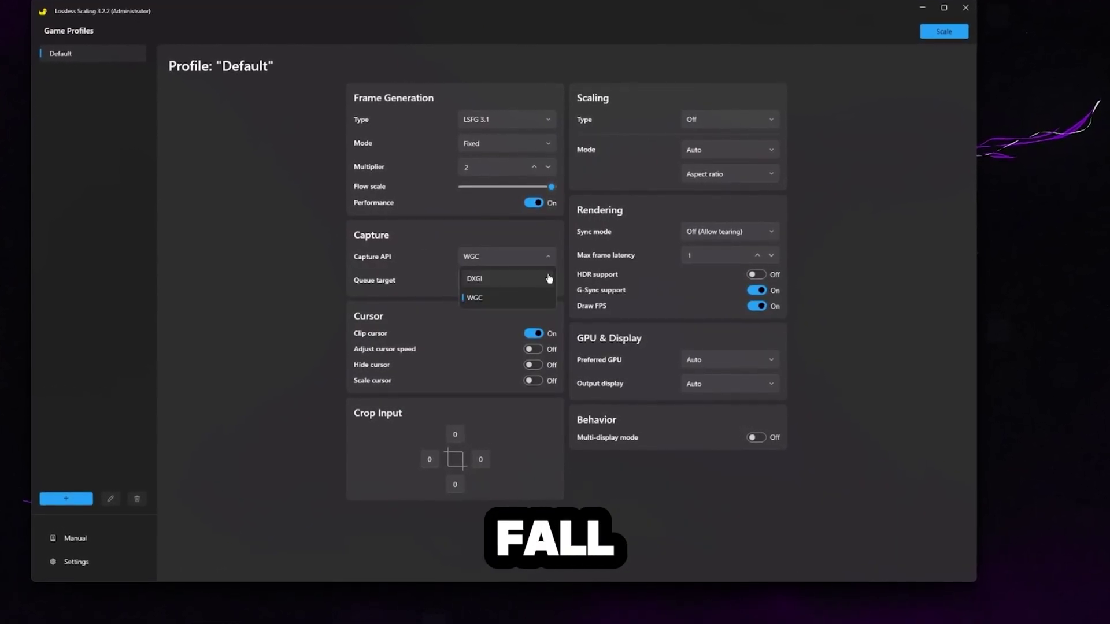
{"action": "left_click", "coordinate": [550, 278]}
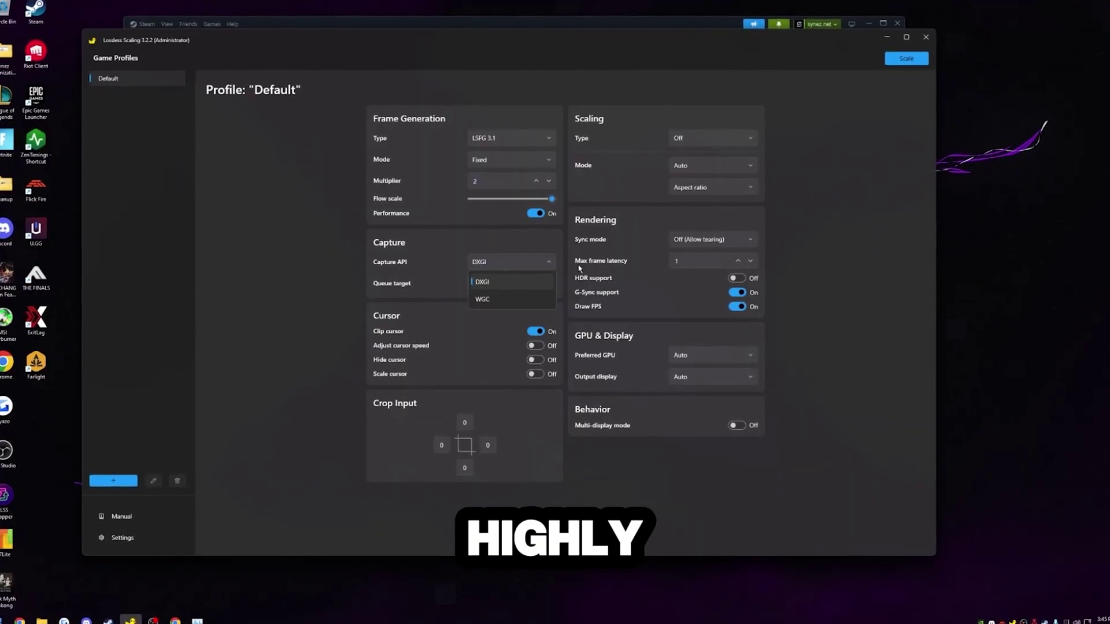
{"action": "left_click", "coordinate": [579, 263]}
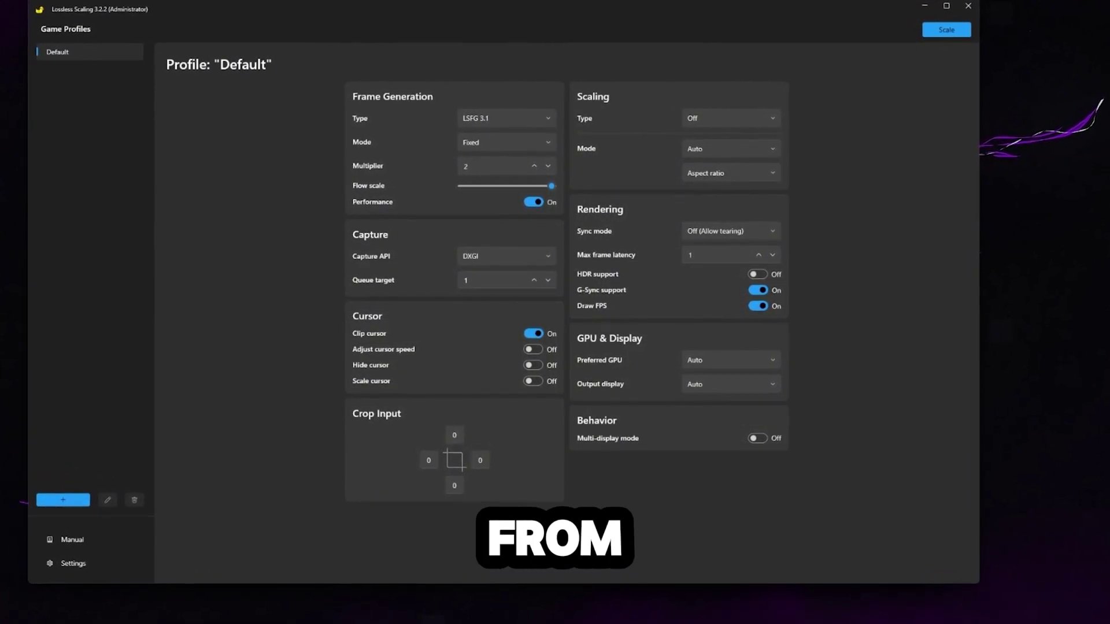
{"action": "key", "text": "Return"}
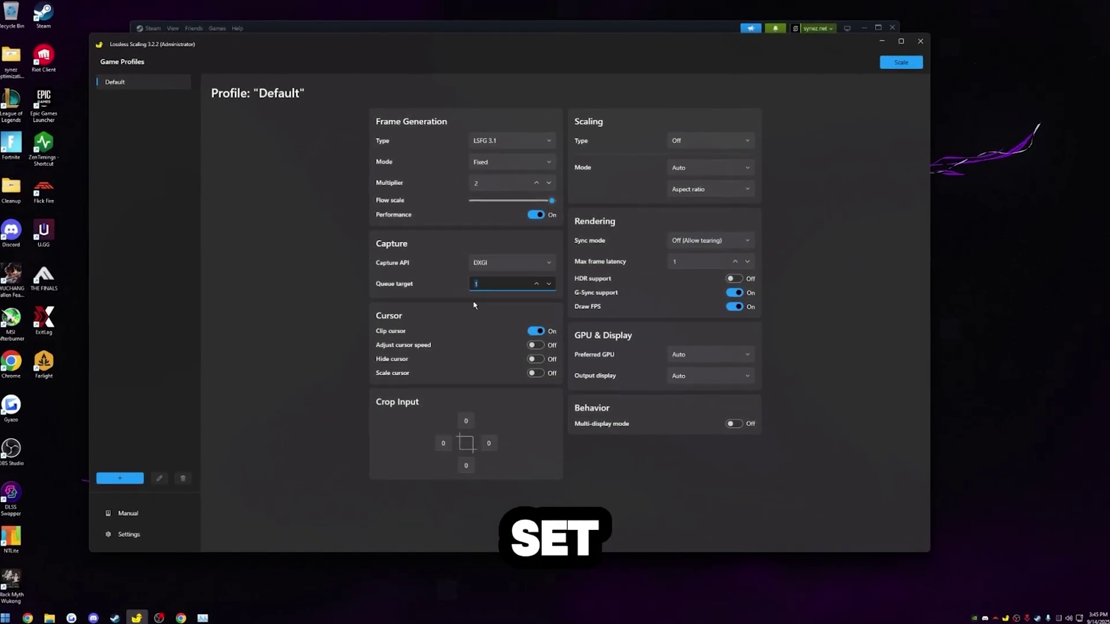
{"action": "left_click", "coordinate": [490, 285]}
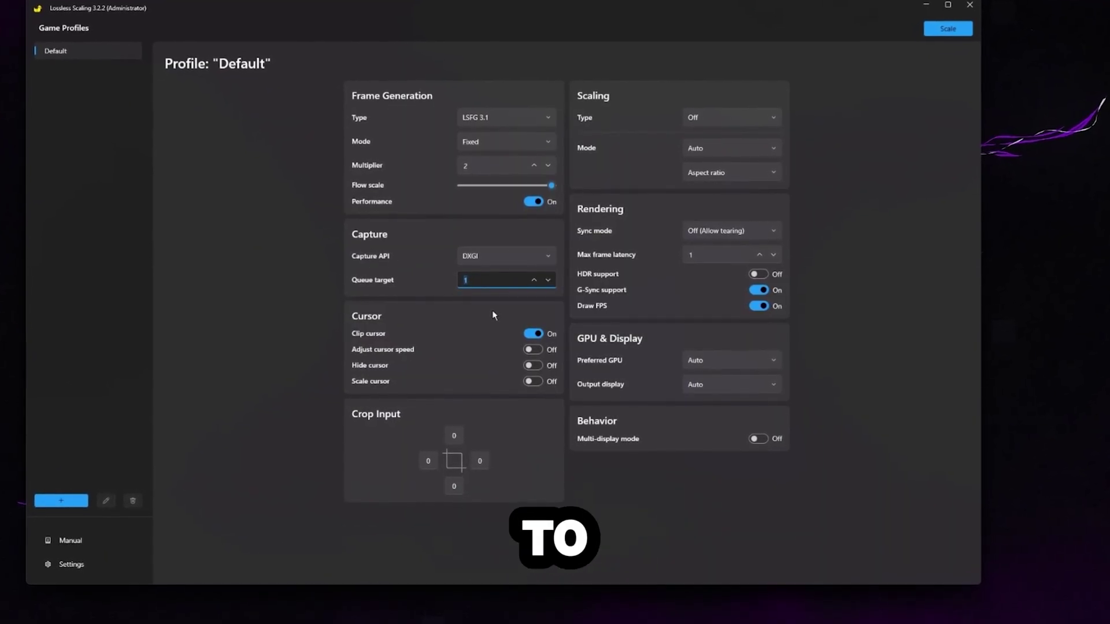
{"action": "left_click", "coordinate": [498, 315]}
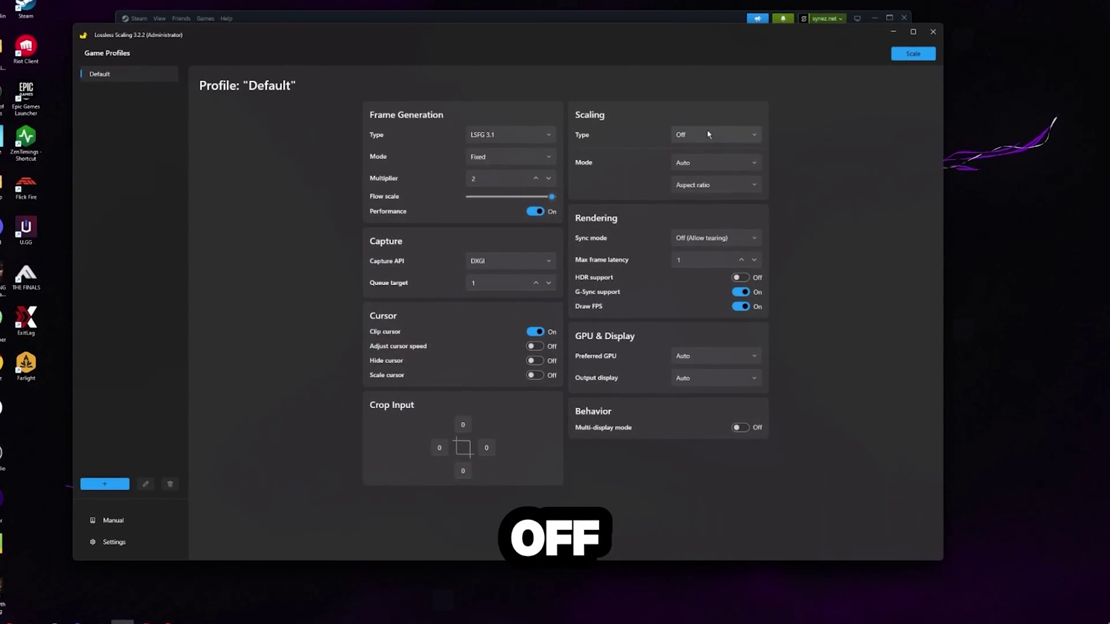
Switch scaling type to LS1 and try its sharpness level
{"action": "left_click", "coordinate": [731, 141]}
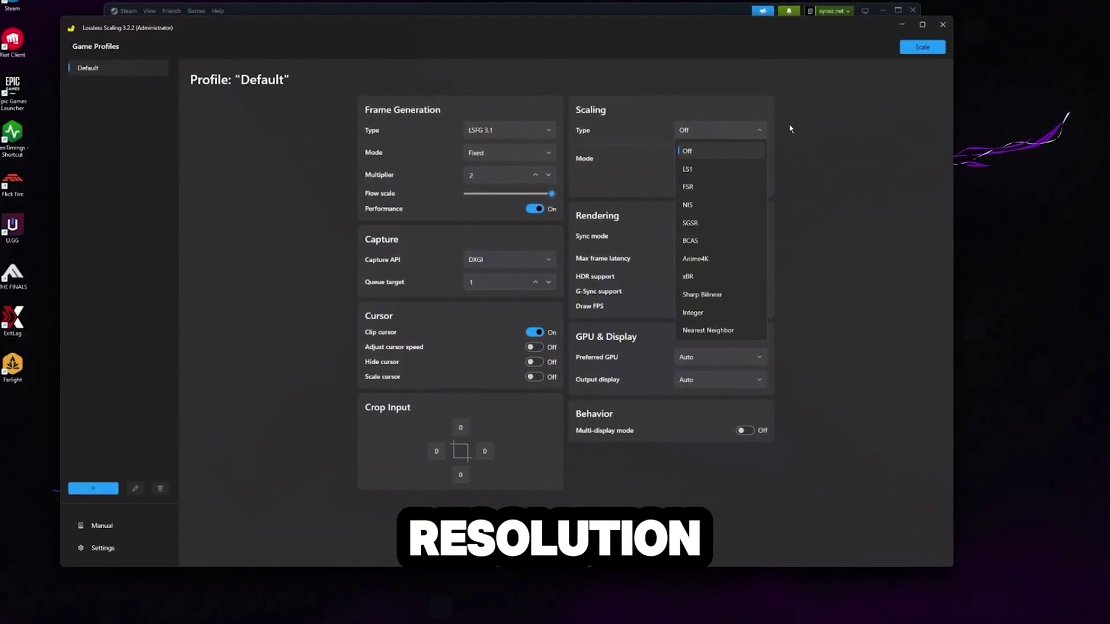
{"action": "left_click", "coordinate": [700, 152]}
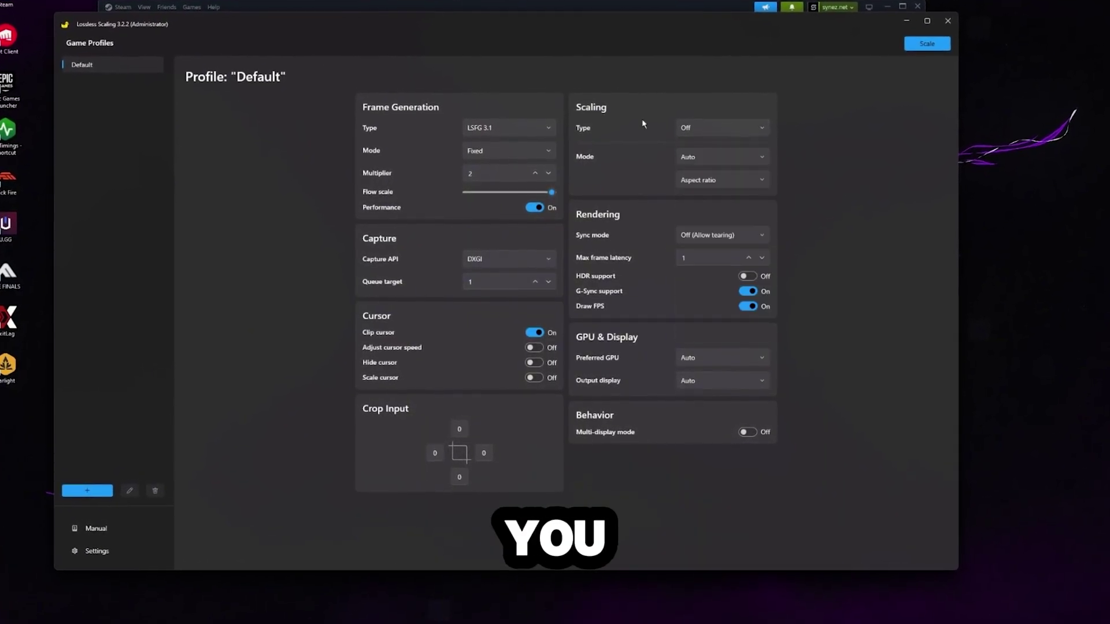
{"action": "left_click", "coordinate": [748, 125]}
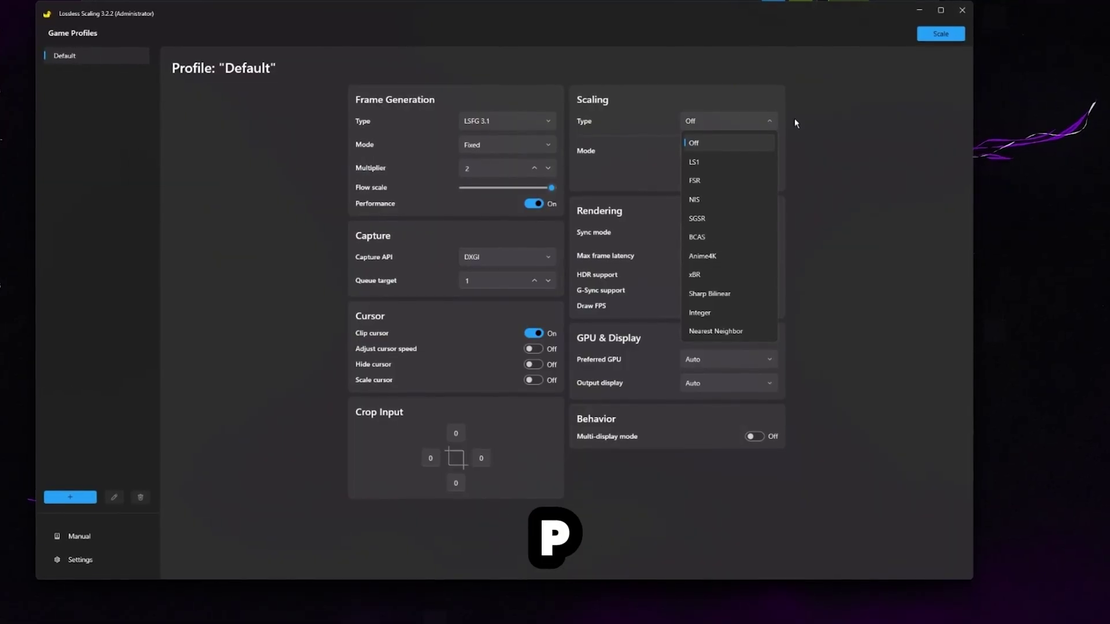
{"action": "left_click", "coordinate": [710, 144]}
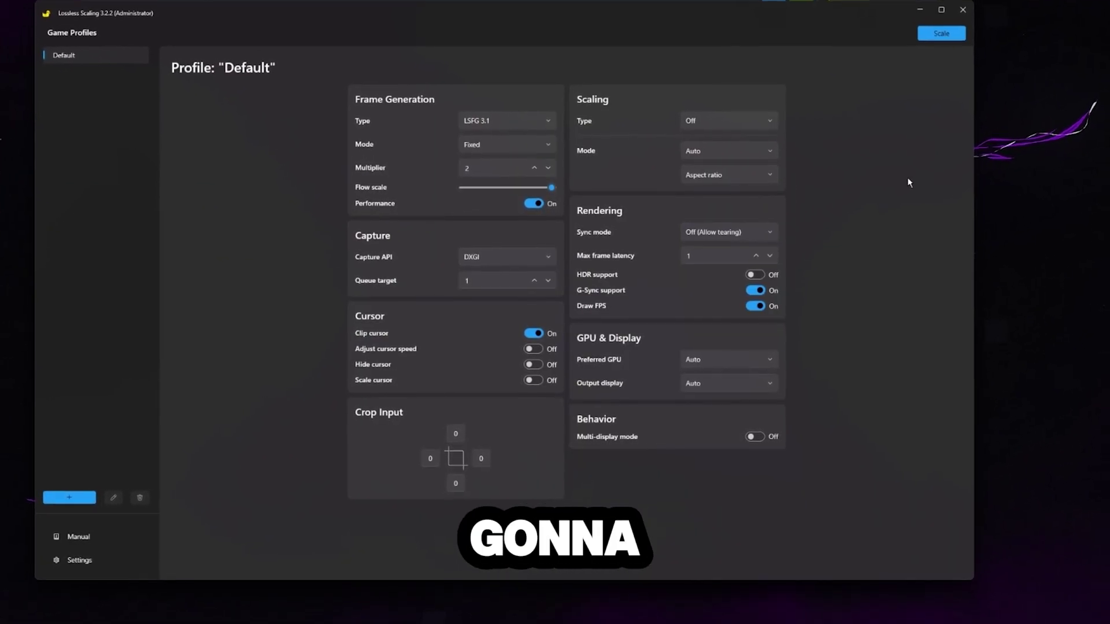
{"action": "left_click", "coordinate": [731, 117]}
{"action": "left_click", "coordinate": [740, 144]}
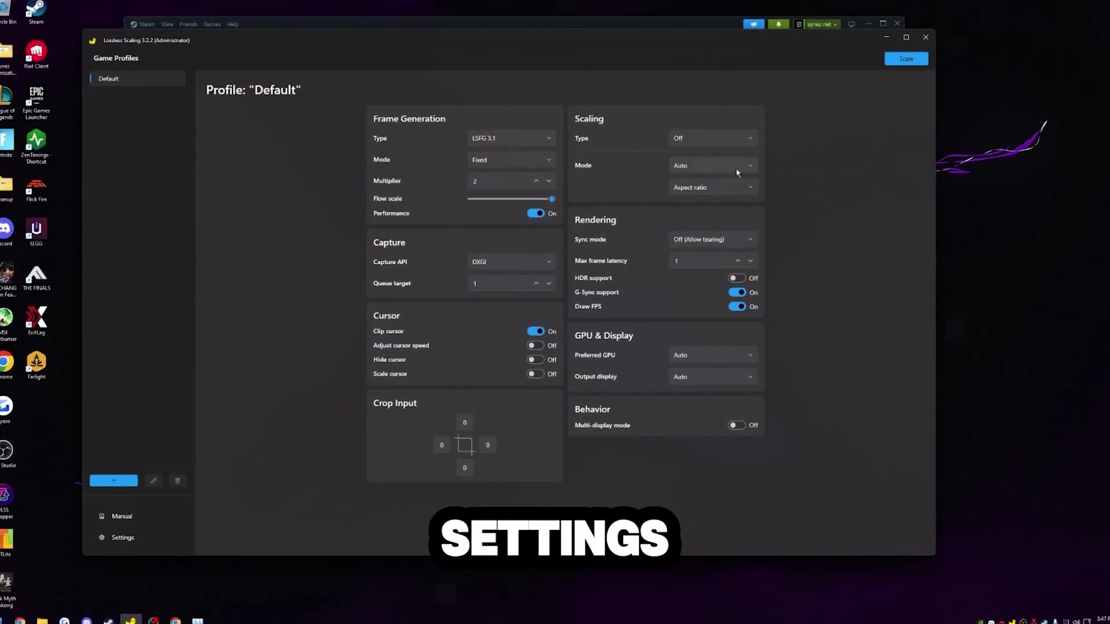
{"action": "left_click", "coordinate": [715, 139]}
{"action": "left_click", "coordinate": [714, 161]}
{"action": "mouse_move", "coordinate": [697, 152]}
{"action": "left_mouse_down"}
{"action": "mouse_move", "coordinate": [675, 152]}
{"action": "mouse_move", "coordinate": [702, 149]}
{"action": "left_mouse_up"}
Set scaling fit to Fullscreen and return scaling type to Off
{"action": "left_click", "coordinate": [699, 207]}
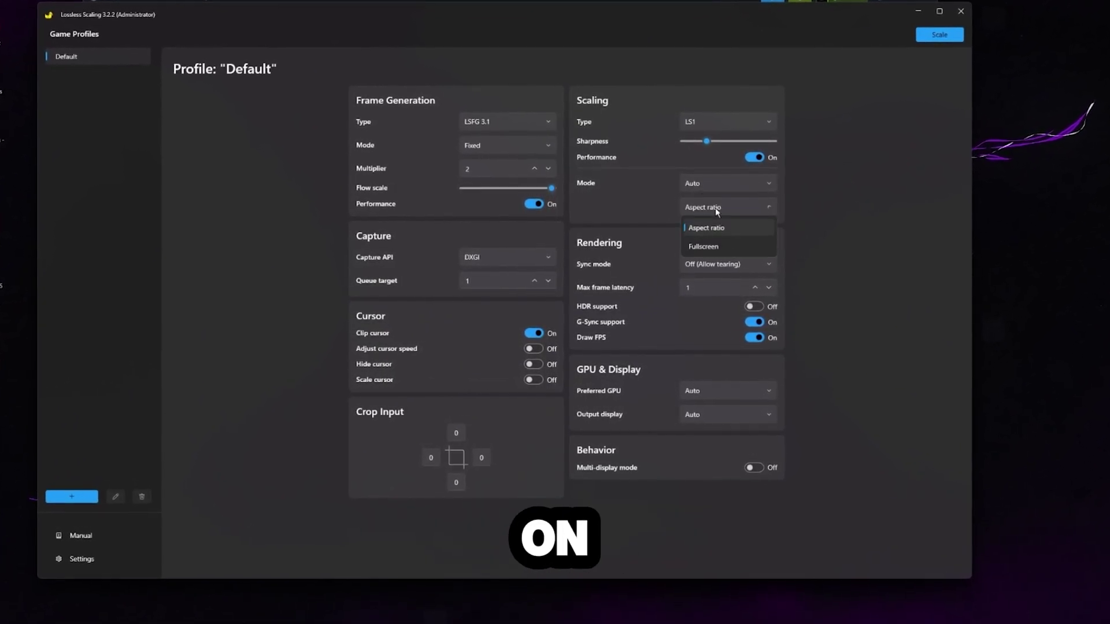
{"action": "left_click", "coordinate": [702, 244]}
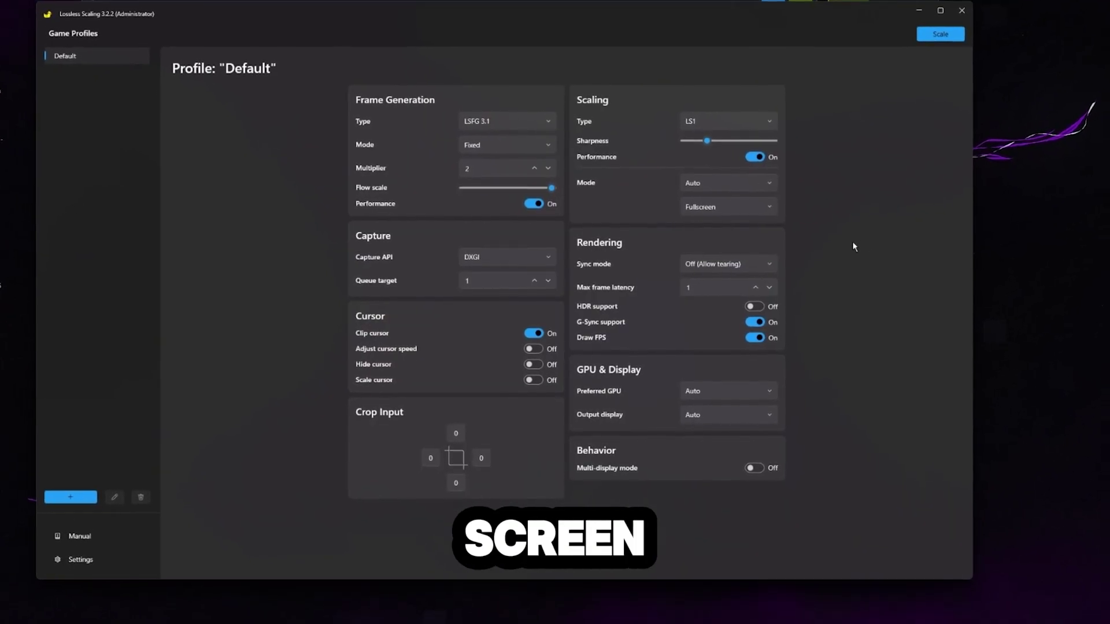
{"action": "left_click", "coordinate": [757, 119]}
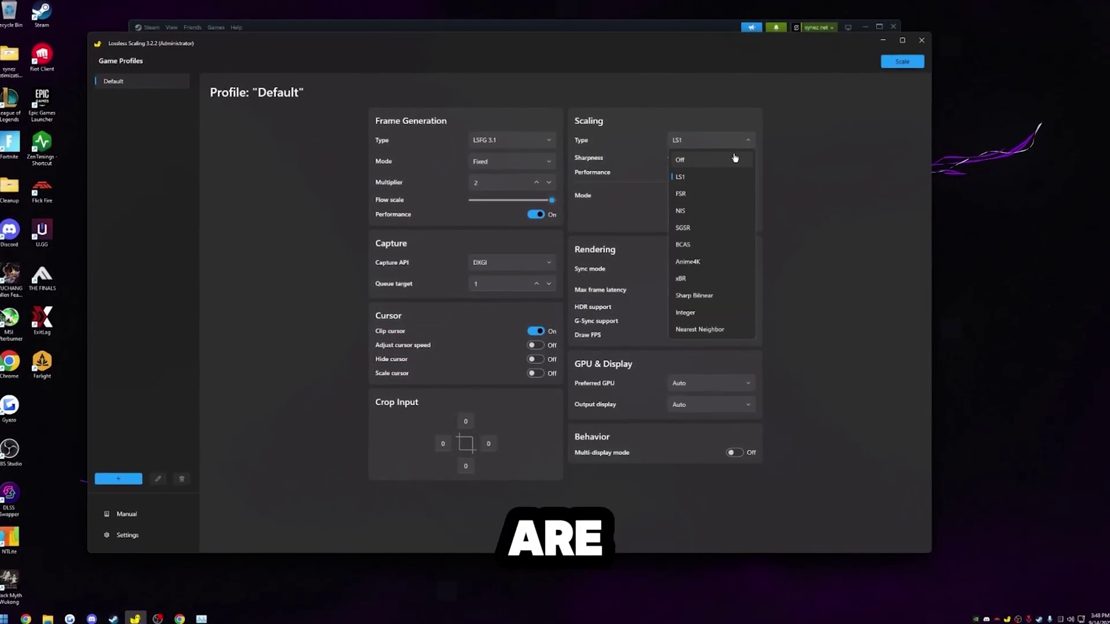
{"action": "left_click", "coordinate": [732, 160]}
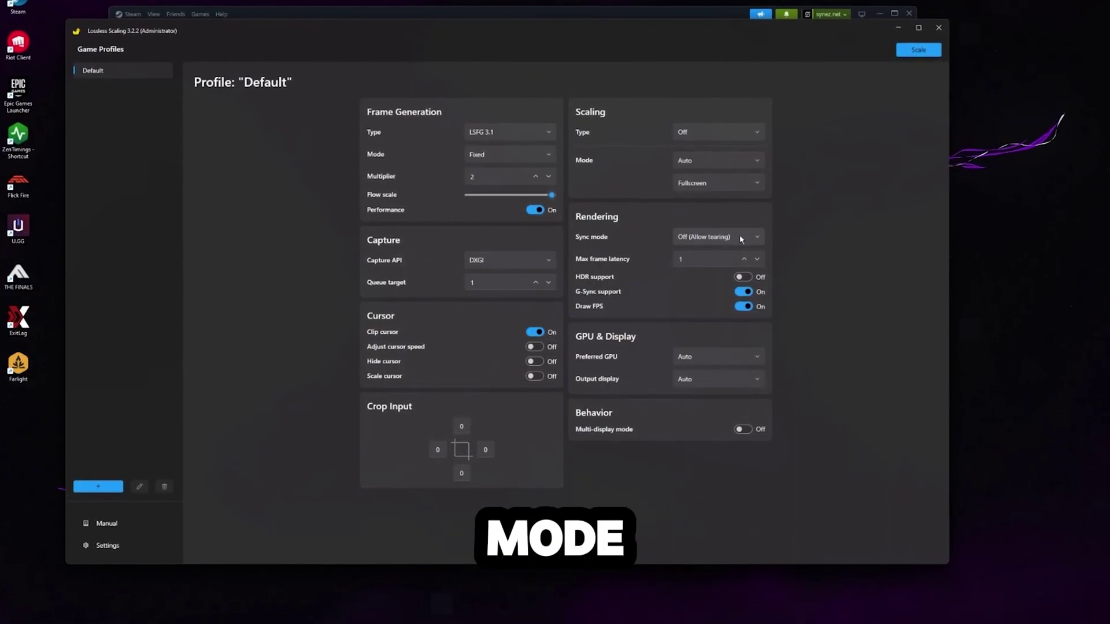
{"action": "left_click", "coordinate": [737, 237]}
{"action": "left_click", "coordinate": [854, 257]}
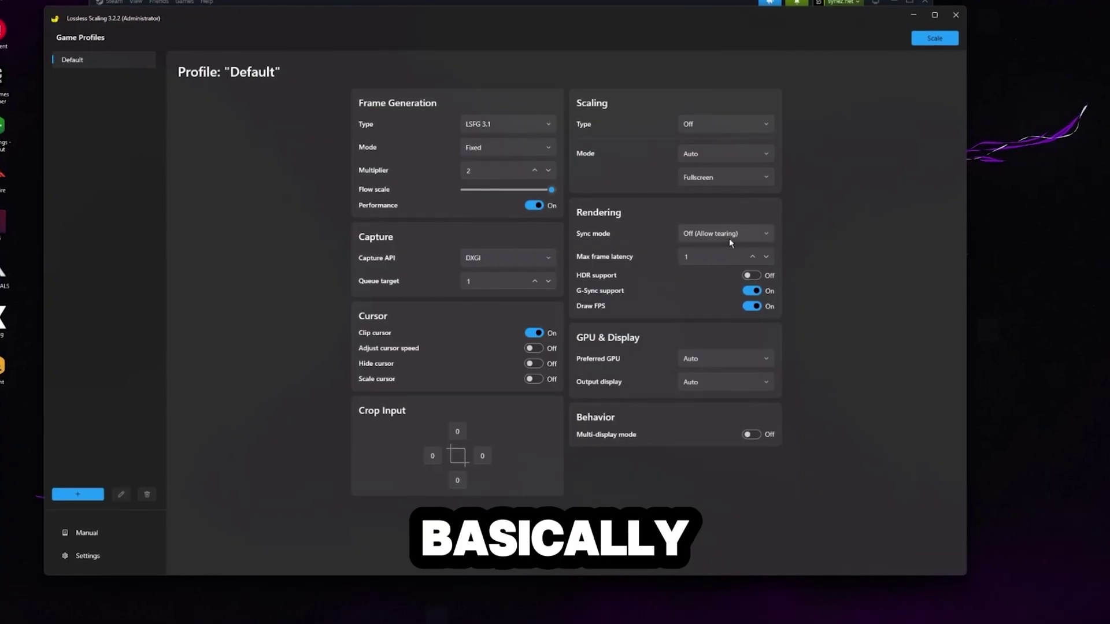
{"action": "left_click", "coordinate": [693, 256]}
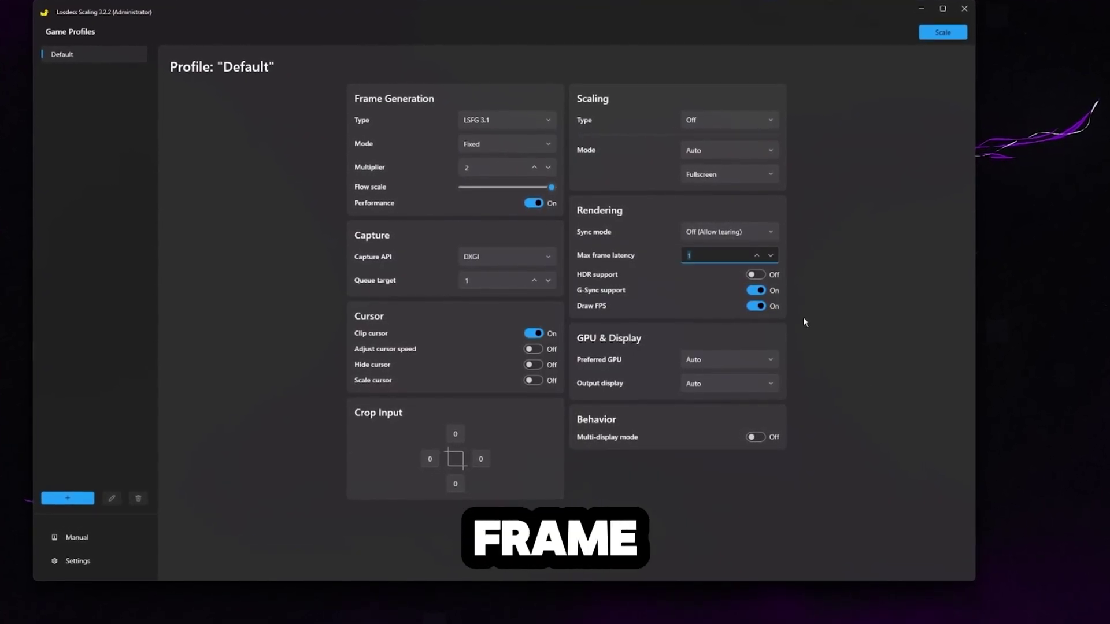
{"action": "left_click", "coordinate": [895, 364]}
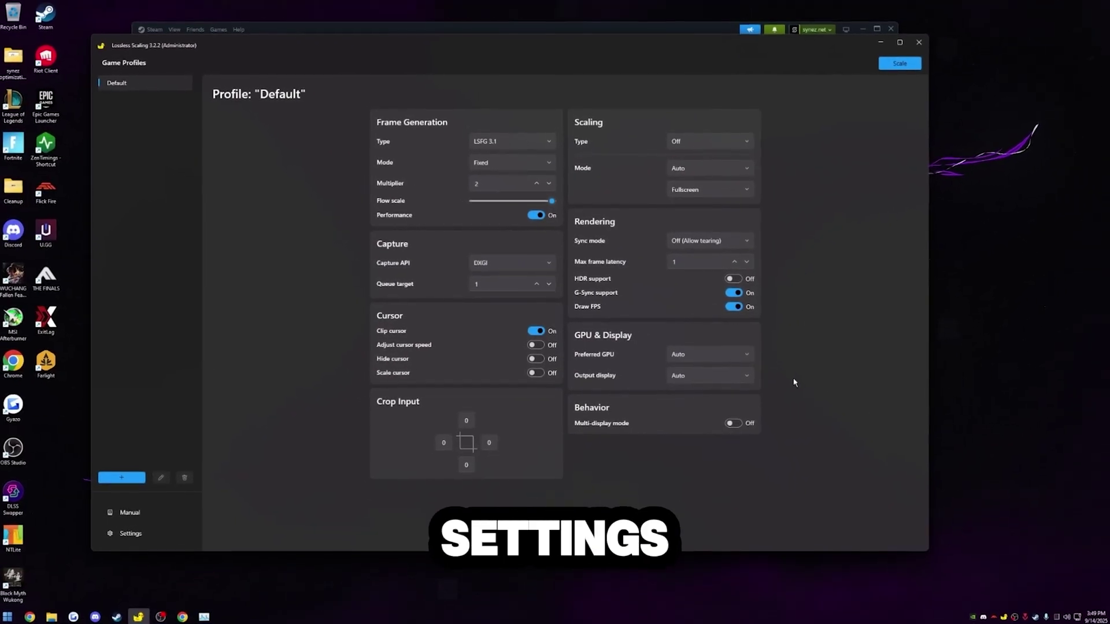
{"action": "left_click", "coordinate": [895, 67]}
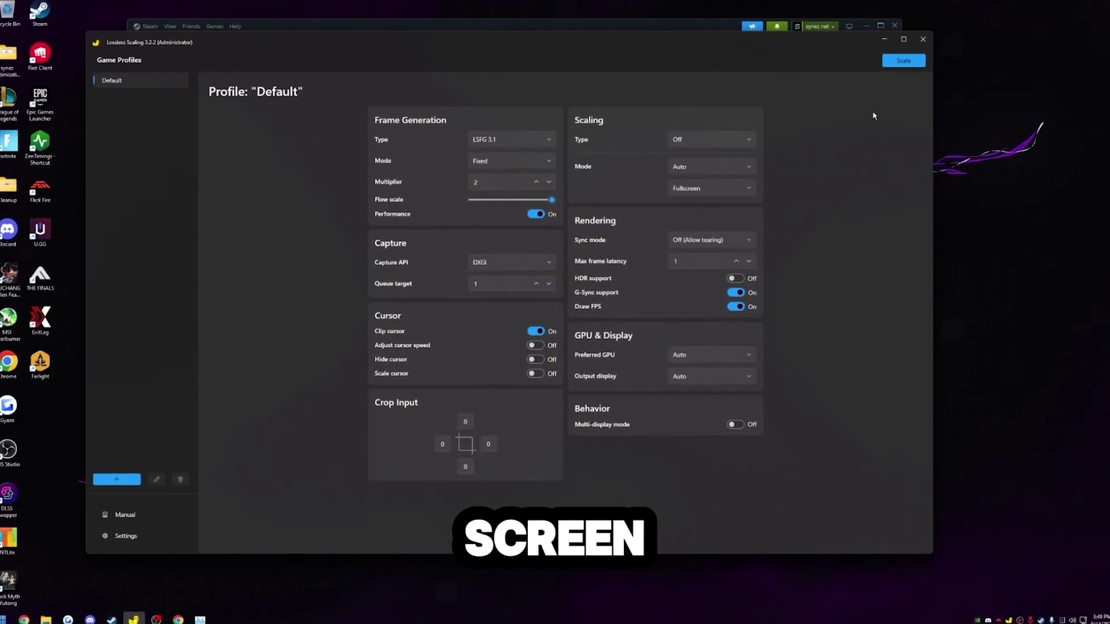
Start scaling with the Default profile using the Scale button
{"action": "left_click", "coordinate": [924, 63]}
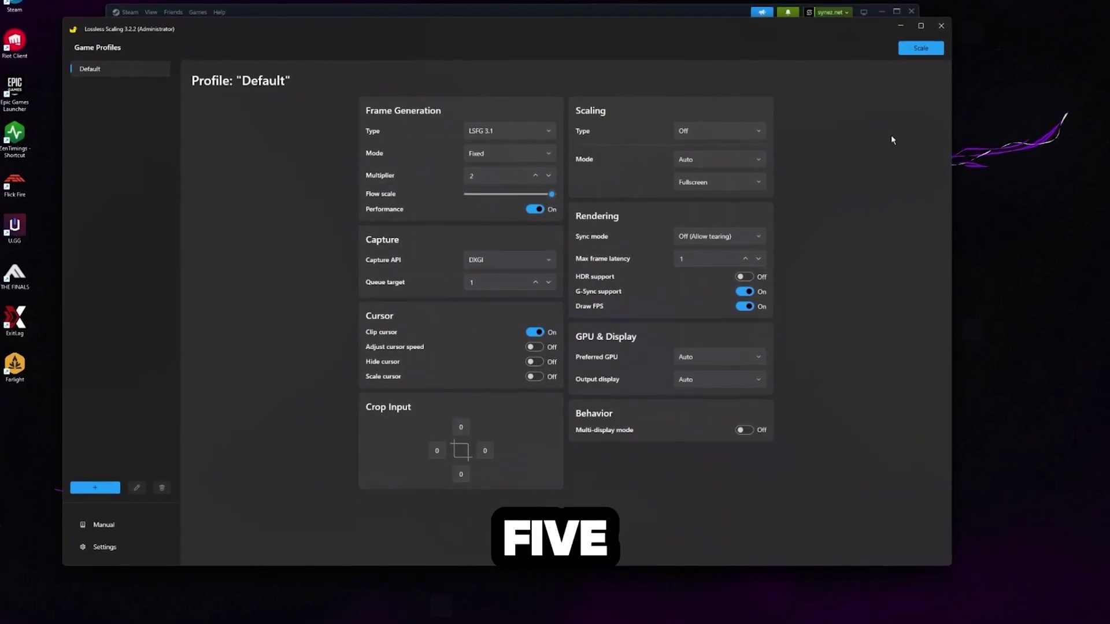